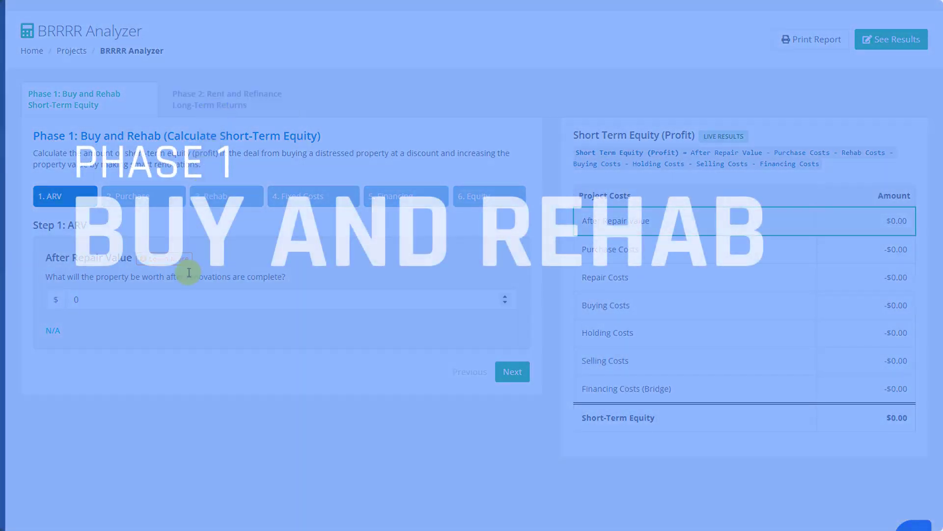
Clear the 0 from the After Repair Value field on Phase 1's ARV step
left_click(184, 299)
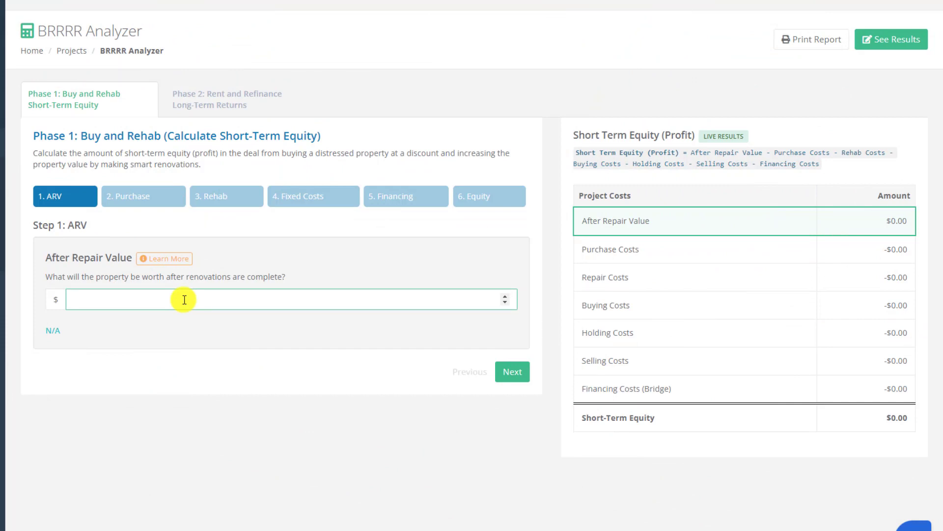
Enter an ARV of $300,000 and a purchase price of $150,000
type("300000")
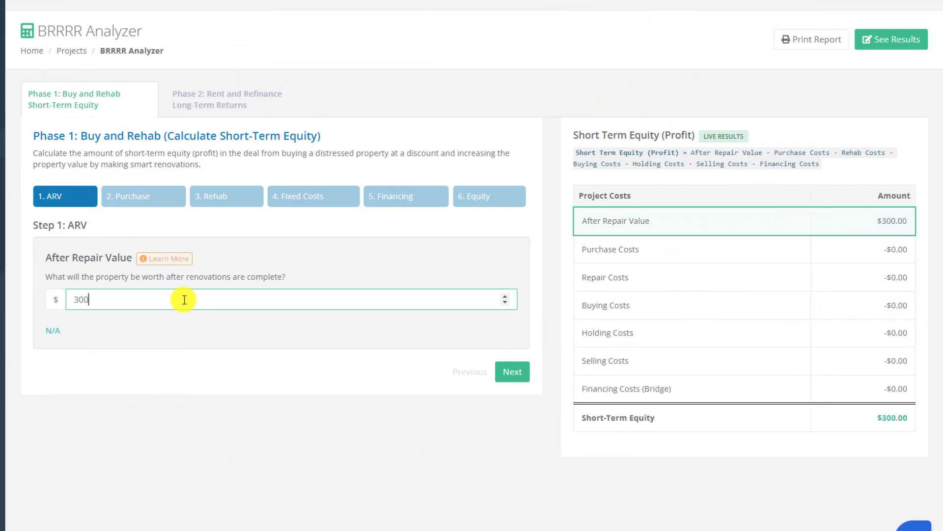
left_click(249, 337)
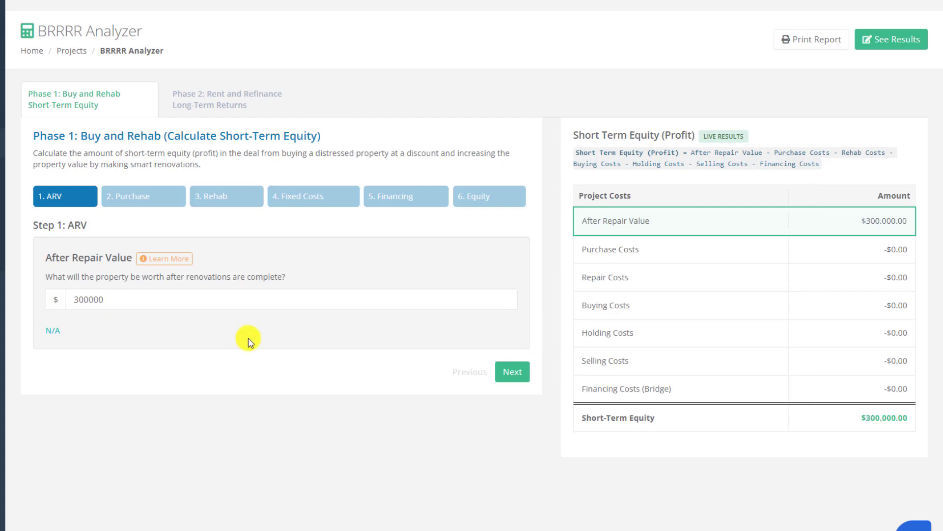
left_click(165, 203)
left_click(169, 293)
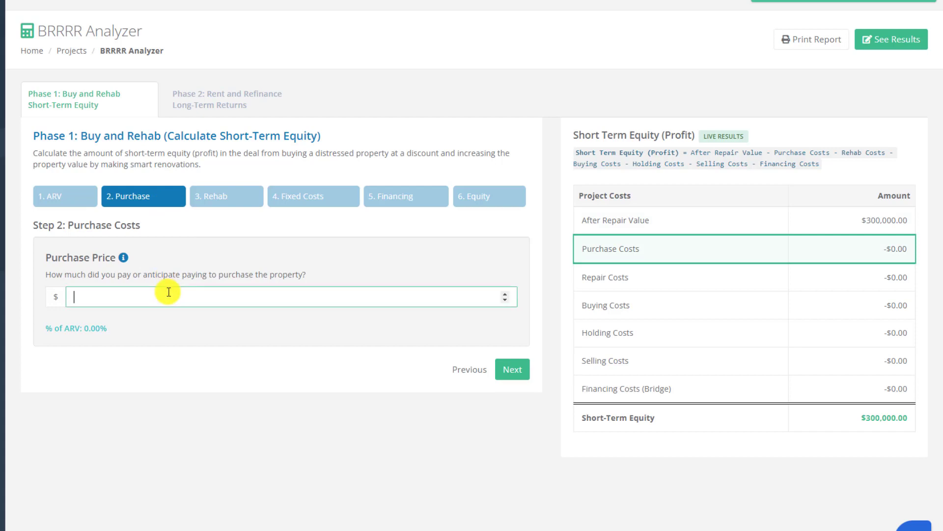
type("150000")
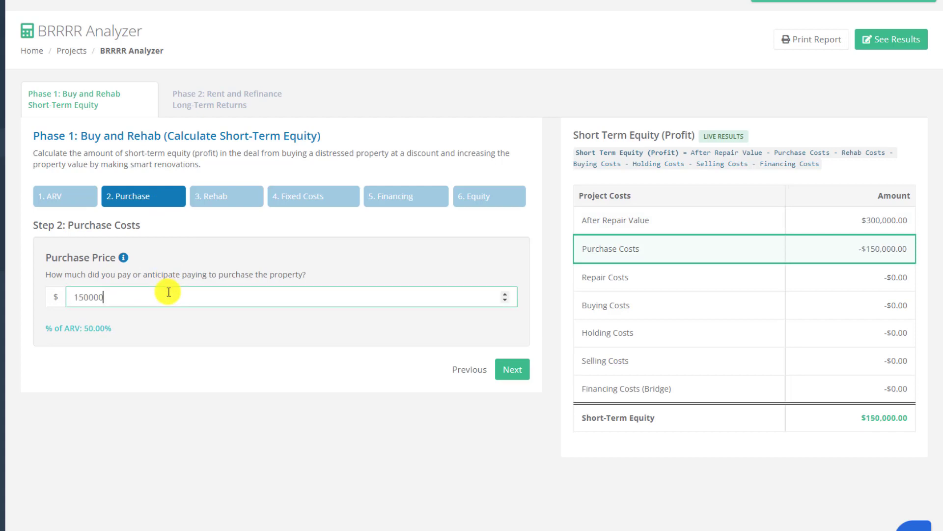
left_click(222, 338)
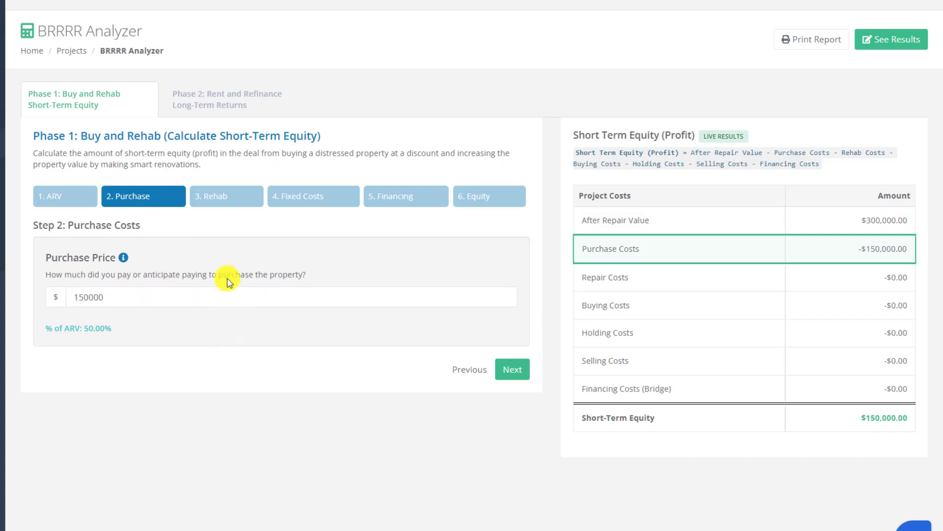
Enter a $50,000 lump-sum rehab cost, bringing equity to $100,000
left_click(234, 204)
left_click(137, 353)
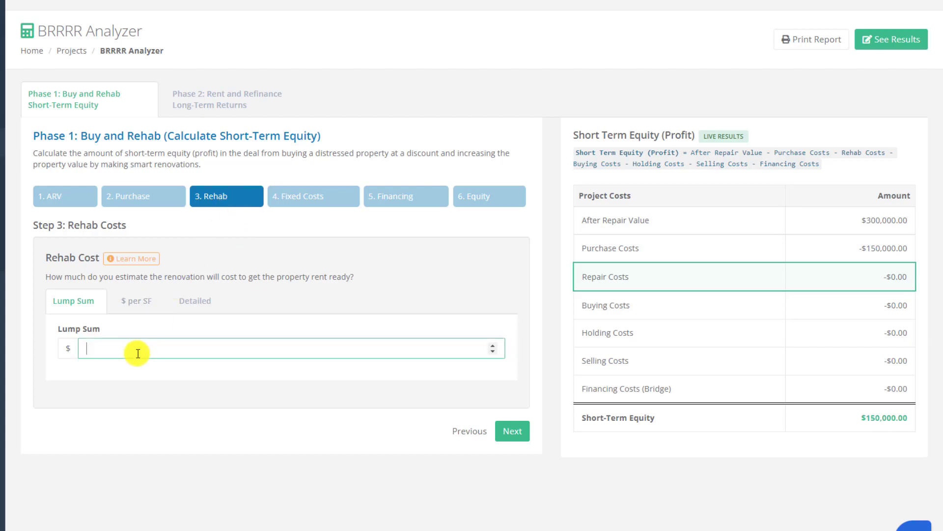
type("50000")
left_click(432, 406)
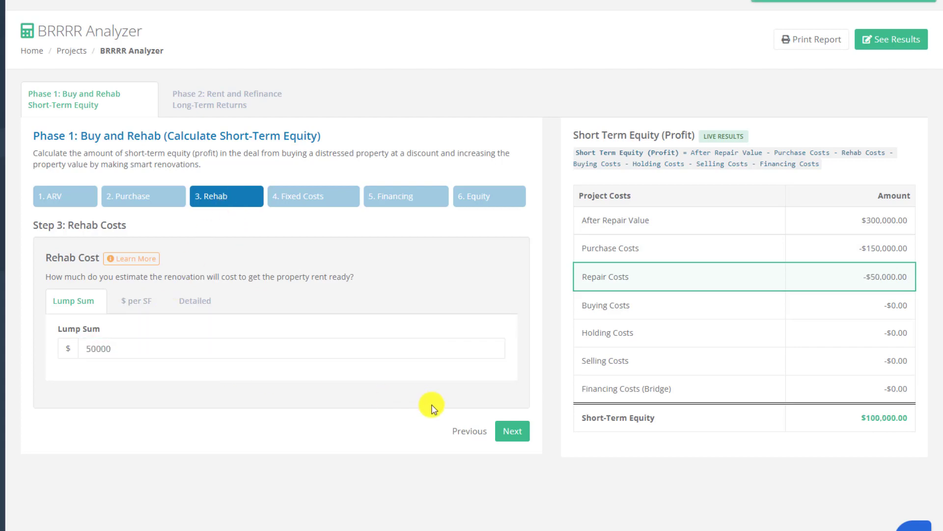
left_click(332, 201)
Set buying costs to 2% of the purchase price
left_click(153, 329)
left_click(110, 376)
type("2")
Set a 3-month rehab period and a 2-month tenant screening period
scroll(143, 427, "down", 5)
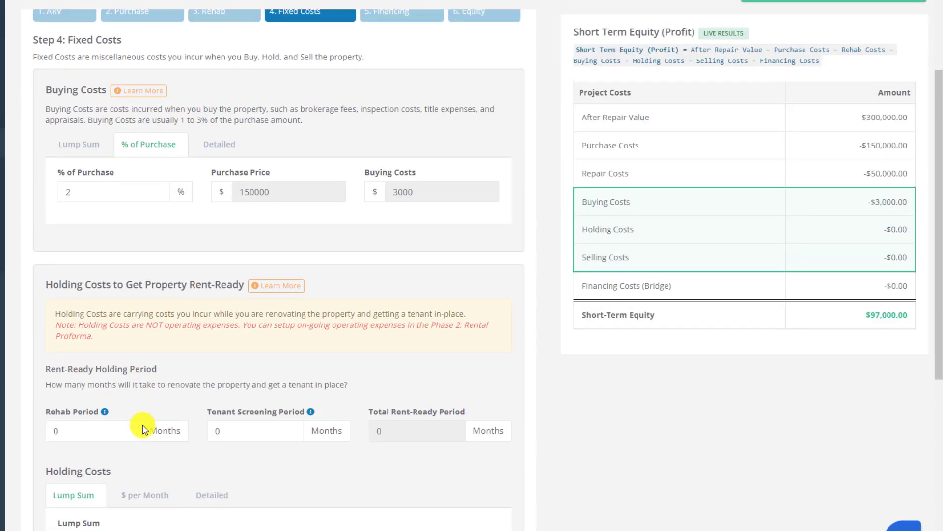
left_click(80, 308)
type("3")
left_click(231, 309)
type("2")
Itemize monthly holding costs (200/300/200), totalling $3,500 over 5 months
left_click(209, 370)
scroll(209, 369, "down", 2)
left_click(247, 302)
type("200")
key("Tab")
key("Tab")
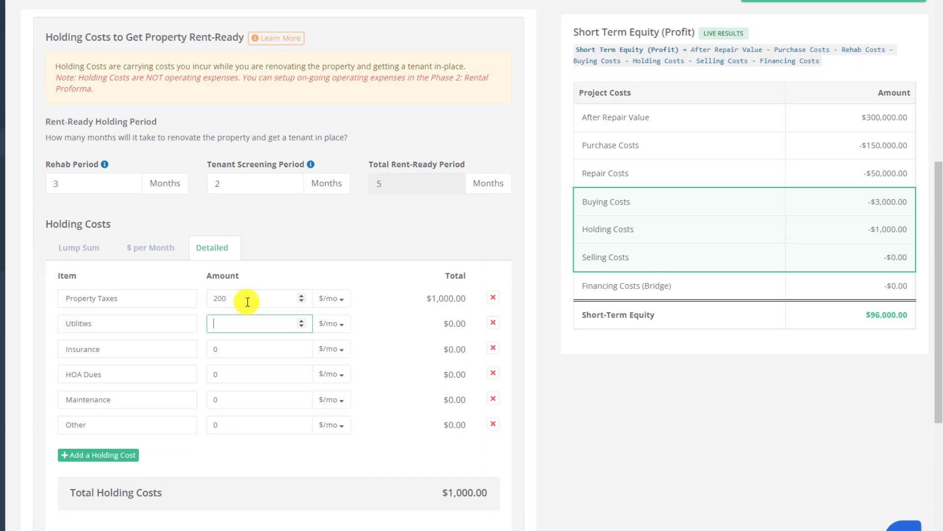
left_click(249, 345)
type("200")
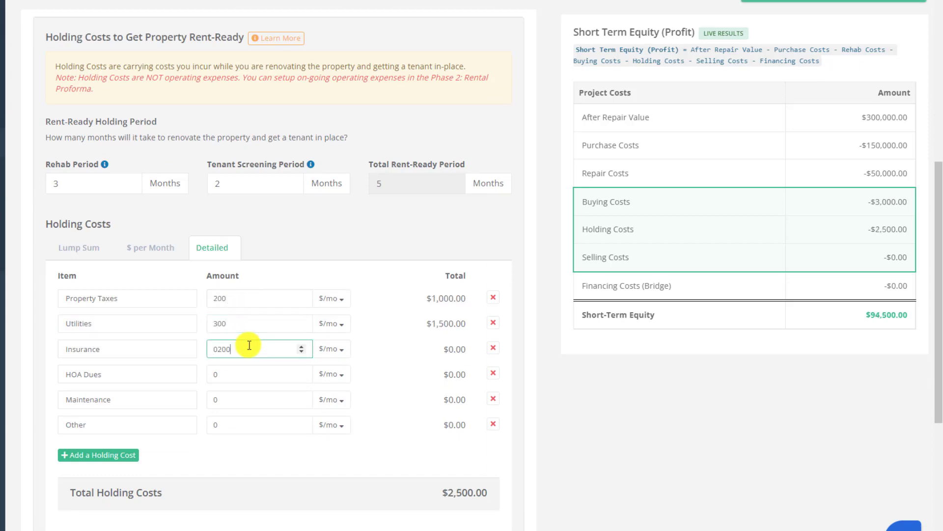
left_click(326, 278)
scroll(327, 280, "down", 5)
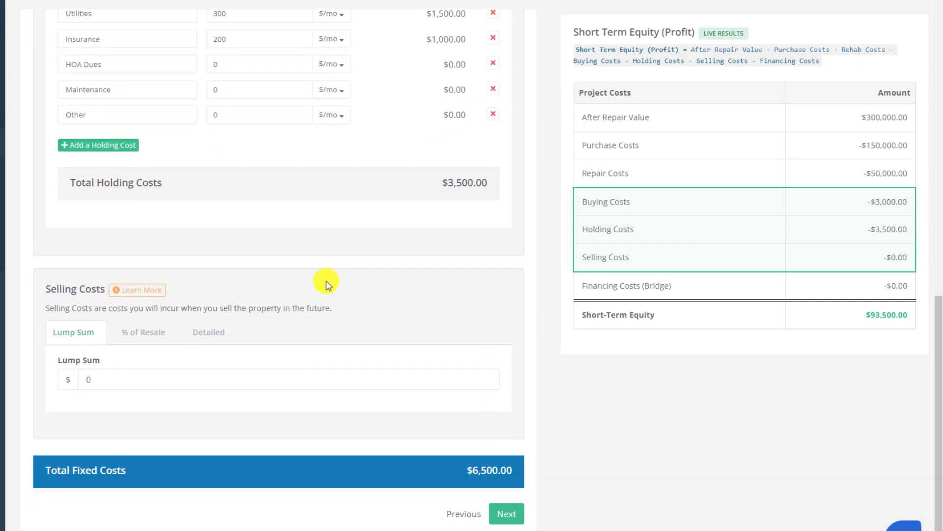
Set selling costs to 7% of the resale price
left_click(157, 332)
left_click(125, 374)
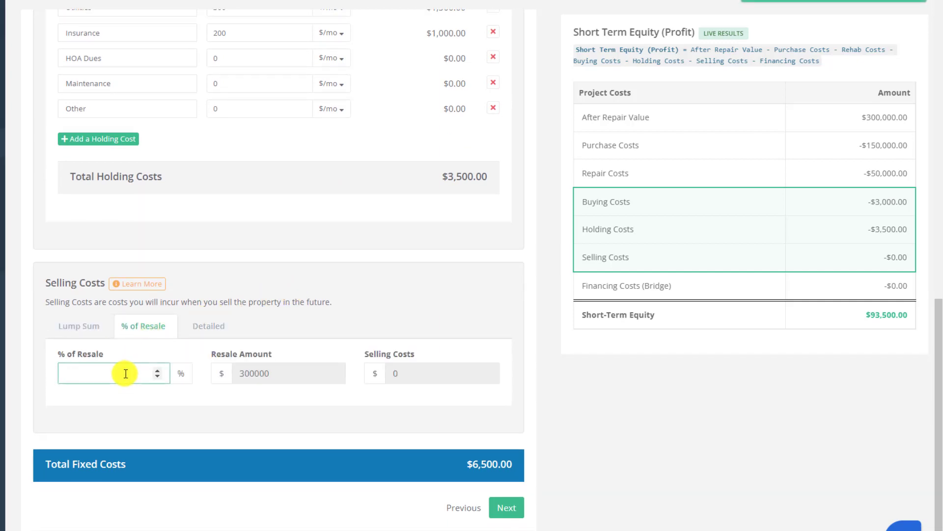
type("7")
left_click(349, 281)
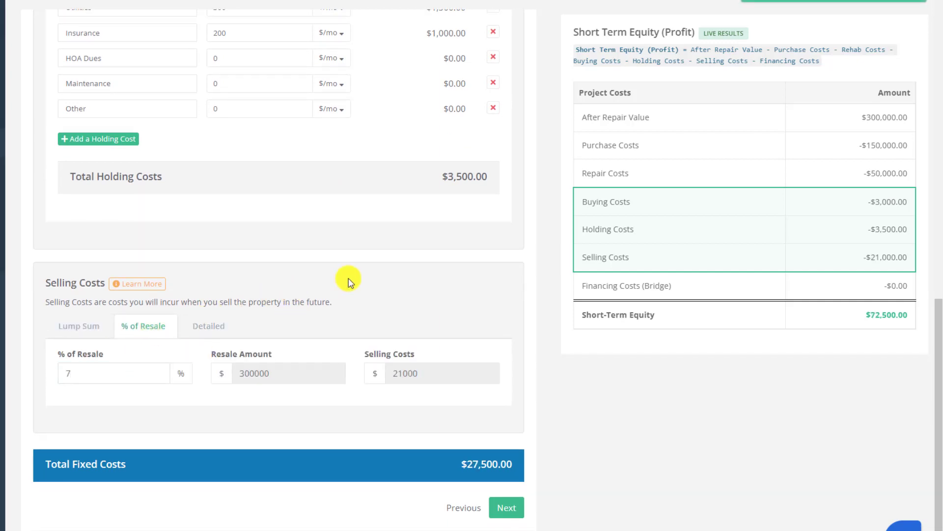
scroll(452, 321, "up", 15)
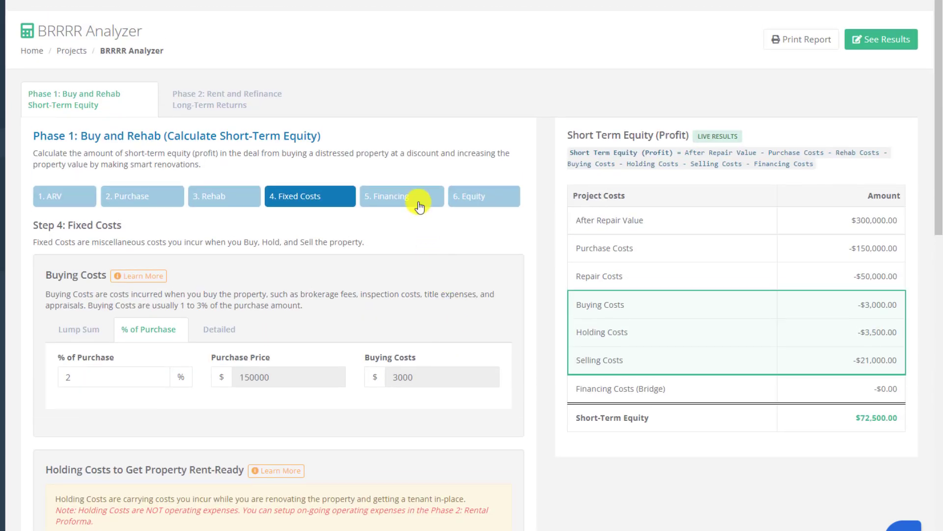
Finance the purchase with a bridge loan at 80% loan-to-value
left_click(419, 205)
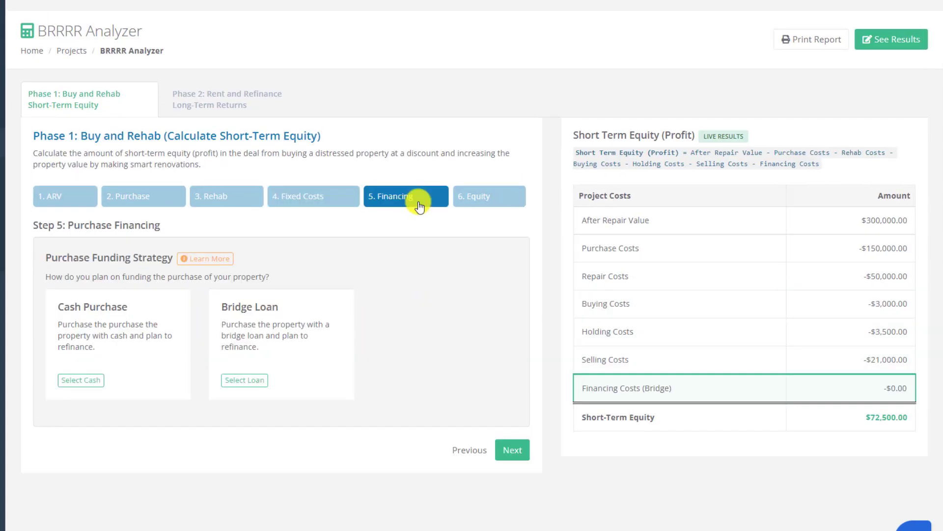
left_click(91, 380)
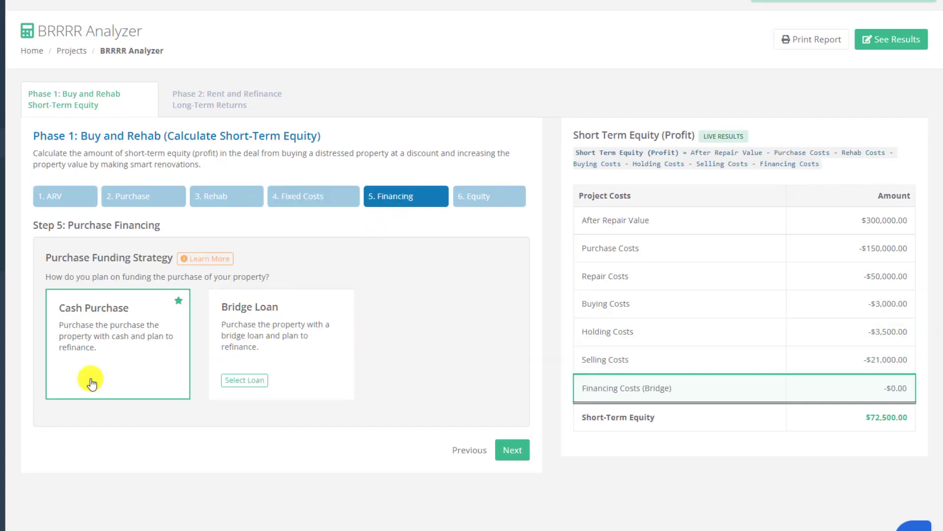
left_click(253, 381)
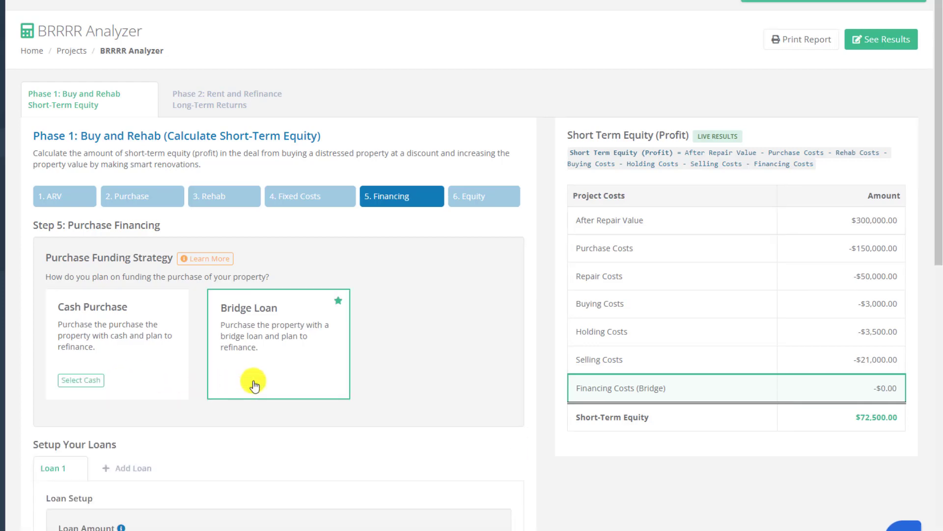
scroll(253, 385, "down", 8)
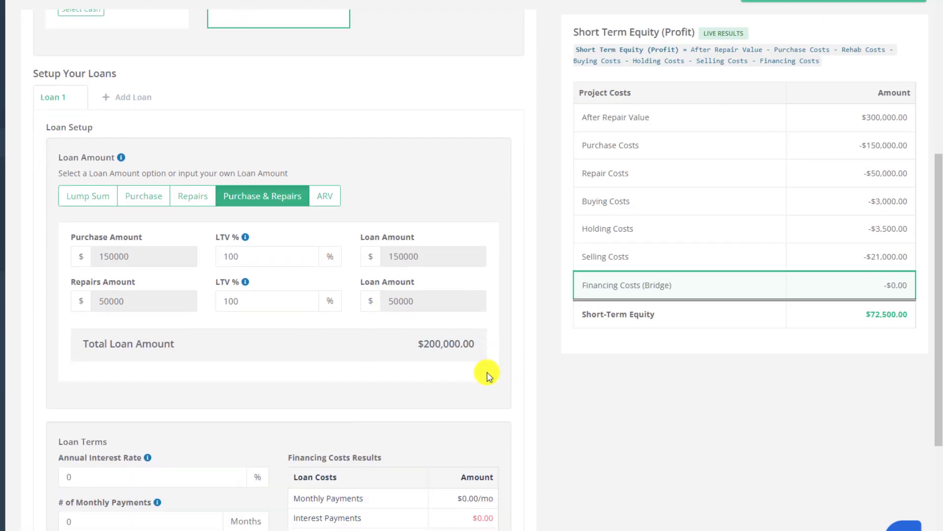
double_click(252, 257)
type("80")
left_click(319, 229)
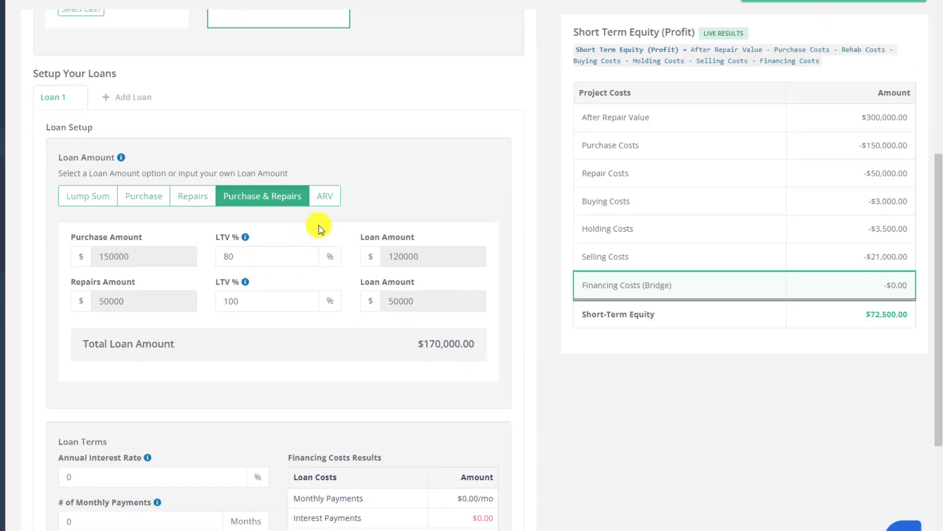
Set the bridge loan to 12% interest, 6 monthly payments and 2 points
scroll(318, 229, "down", 4)
left_click(181, 293)
type("12")
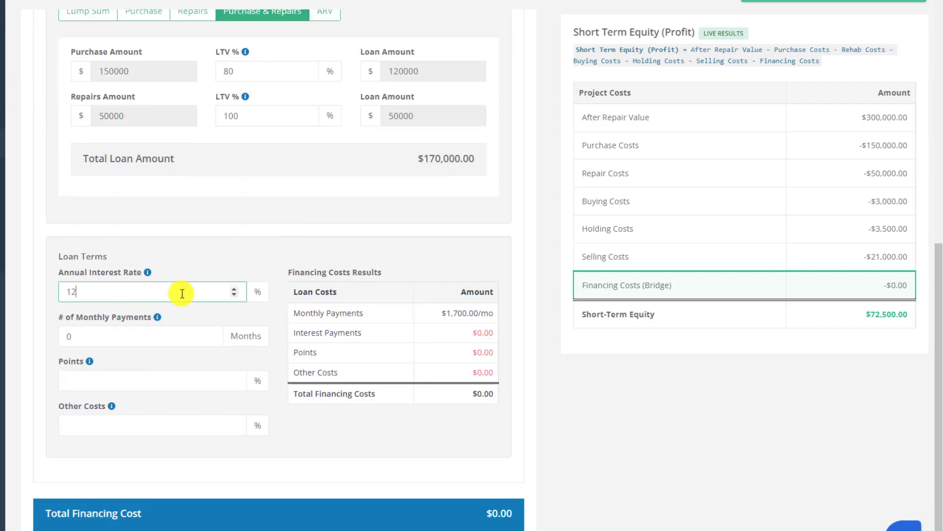
key("Tab")
type("6")
key("Tab")
type("2")
left_click(173, 362)
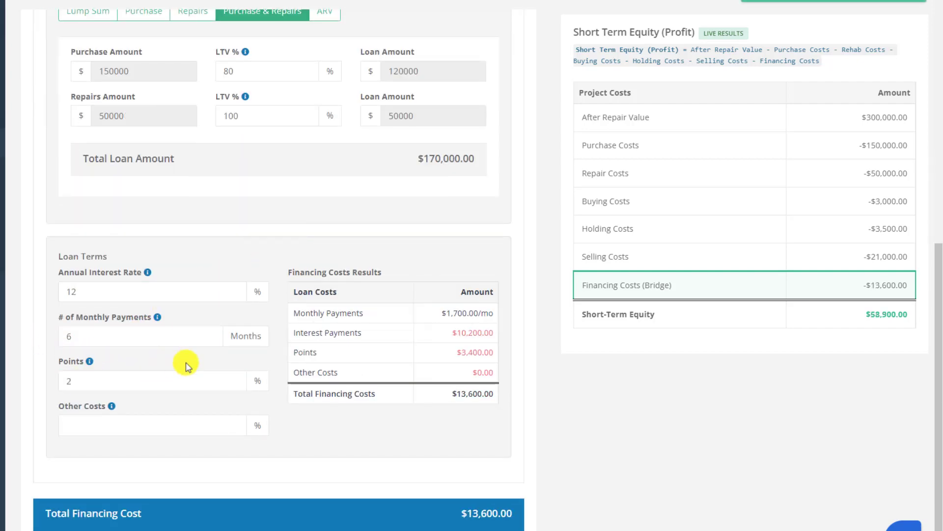
left_click(196, 428)
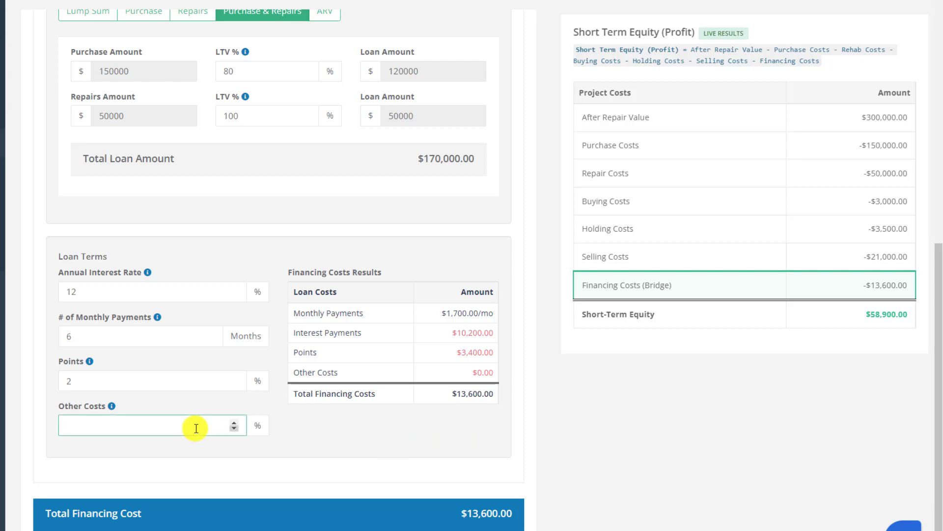
scroll(511, 459, "down", 2)
left_click(506, 506)
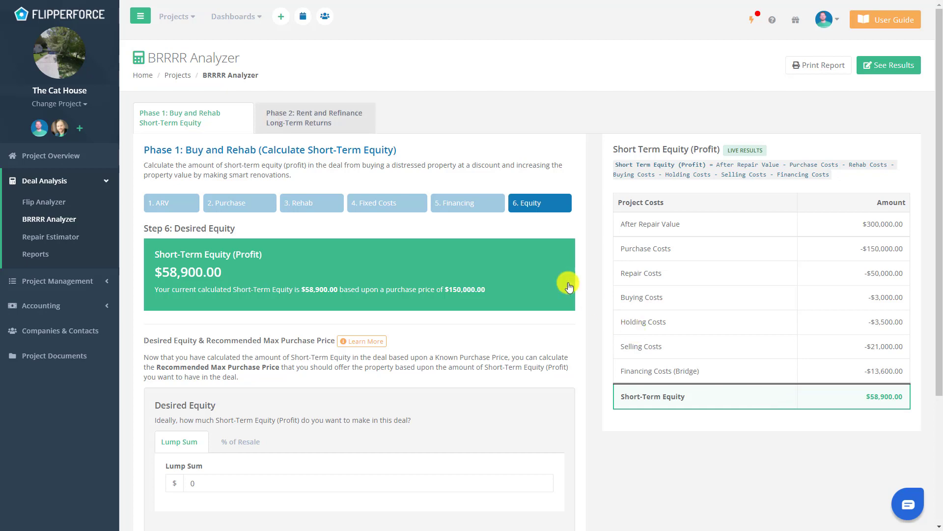
Switch the analyzer to the Phase 2: Rent and Refinance tab
left_click(326, 117)
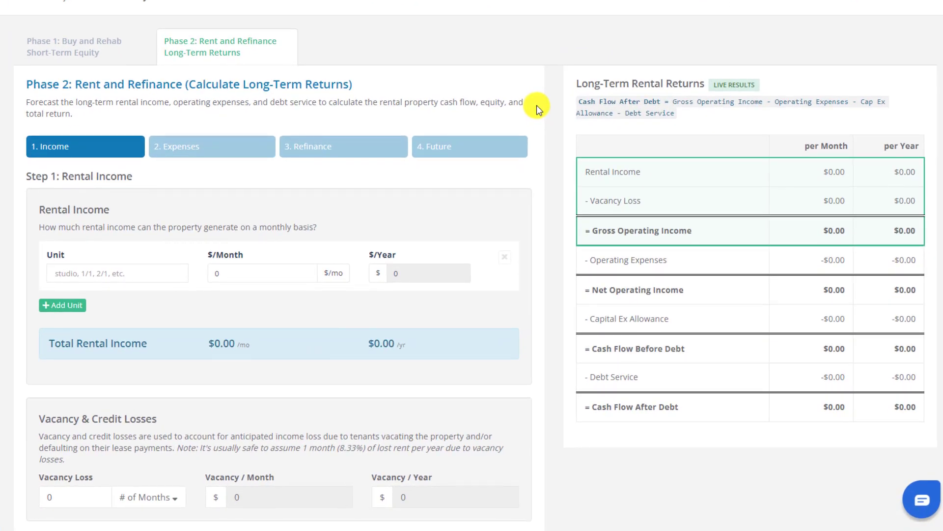
Keep a single rental unit at $1,800/month, removing the extra unit rows
left_click(162, 270)
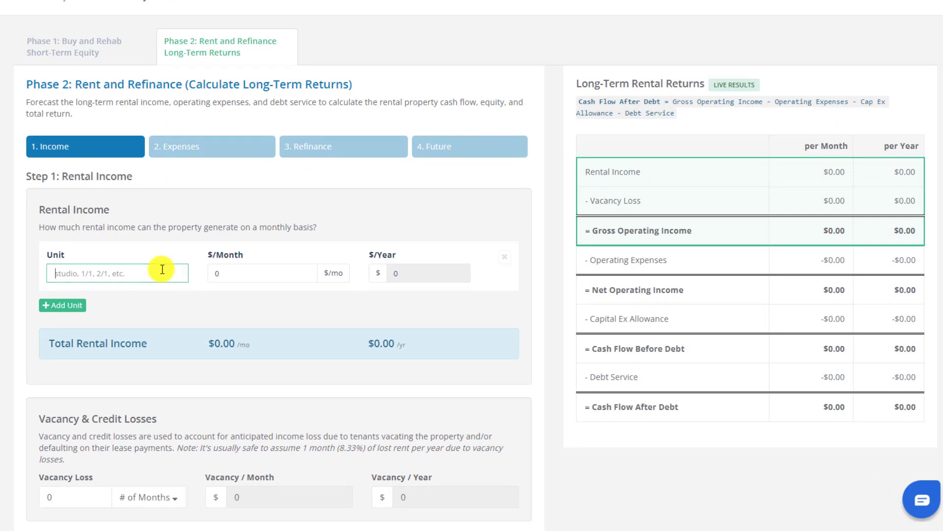
left_click(241, 278)
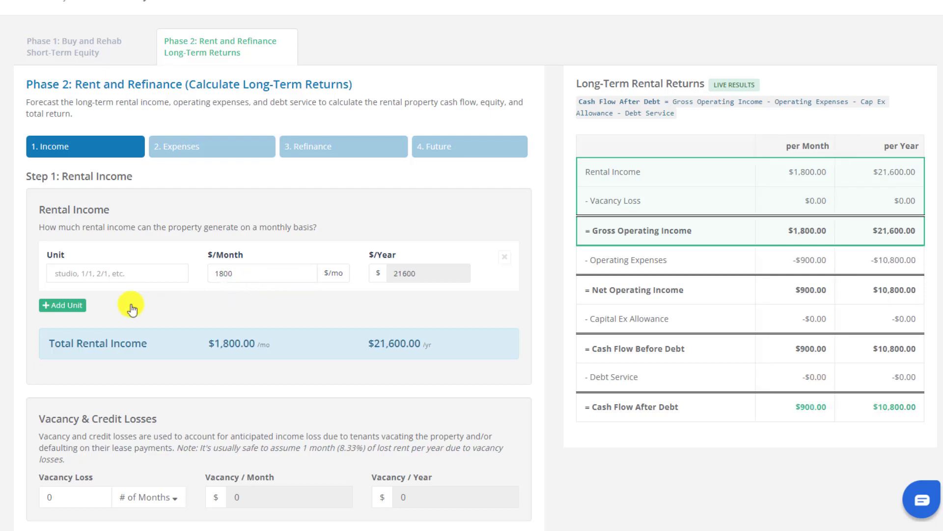
left_click(73, 307)
left_click(72, 363)
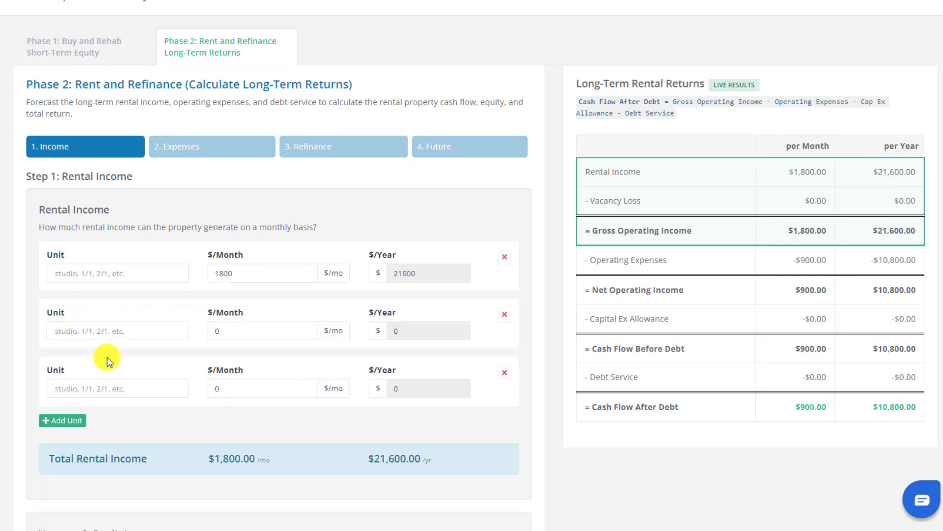
left_click(505, 319)
left_click(504, 317)
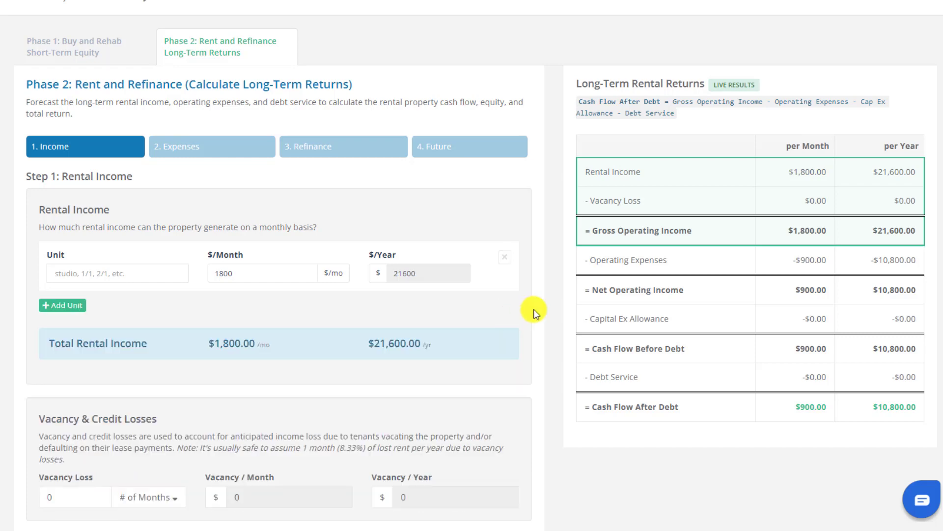
Set vacancy loss to 1 month ($150/month)
scroll(536, 314, "down", 3)
double_click(63, 369)
type("1")
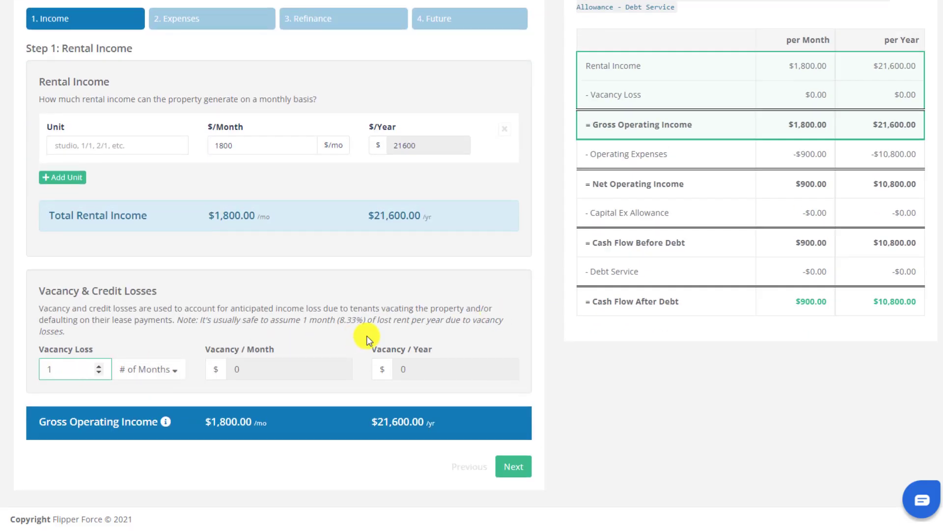
left_click(513, 467)
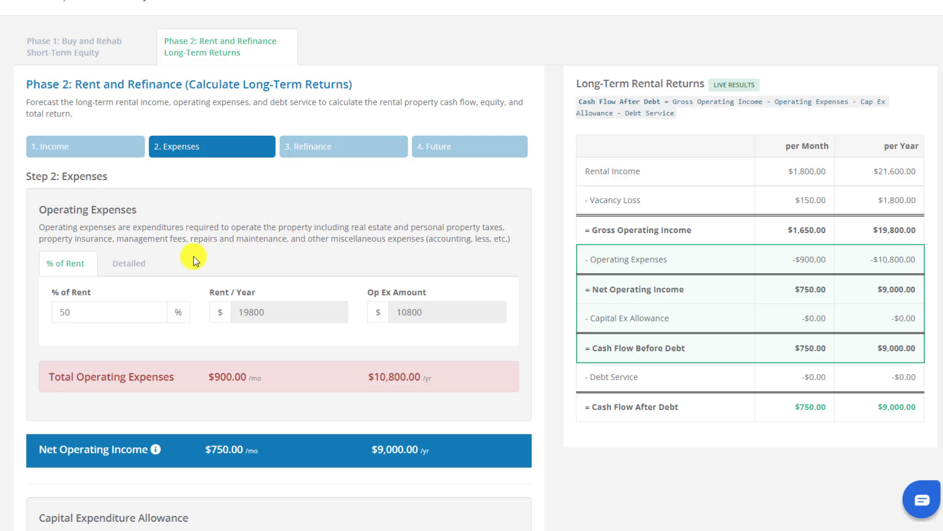
Itemize expenses: taxes 2,000, insurance 1,500, utilities 40, turnover 1,000, and repairs percentage
left_click(148, 272)
scroll(258, 253, "down", 1)
left_click(259, 253)
type("2000")
key("Tab")
key("Tab")
key("Tab")
type("1500")
left_click(249, 299)
type("40")
left_click(238, 382)
type("1000")
left_click(231, 409)
type("4")
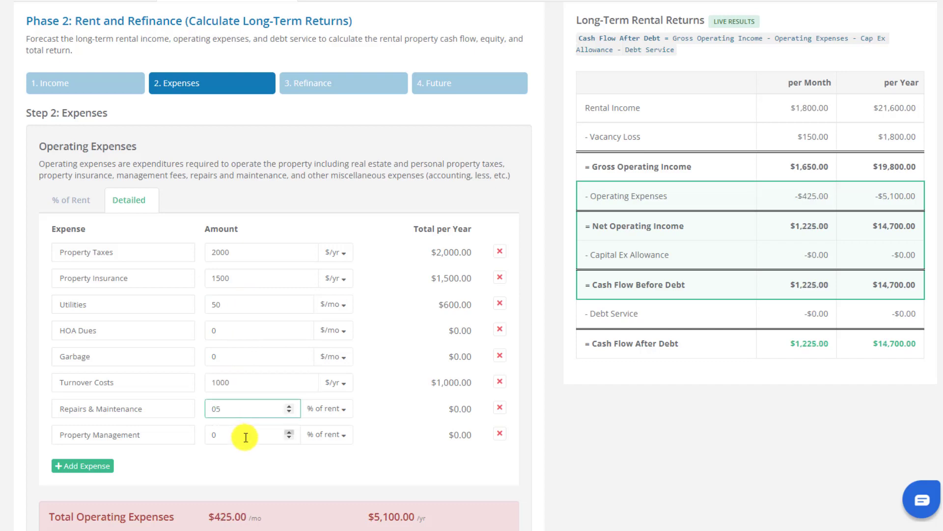
Set the Cap Ex allowance to 5% of rent ($90/month)
scroll(246, 438, "down", 8)
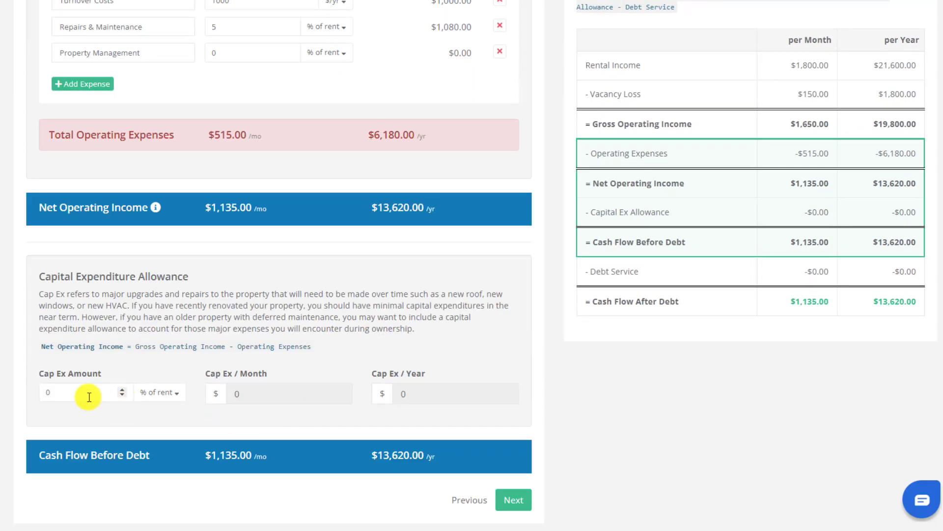
left_click(89, 397)
type("5")
left_click(527, 500)
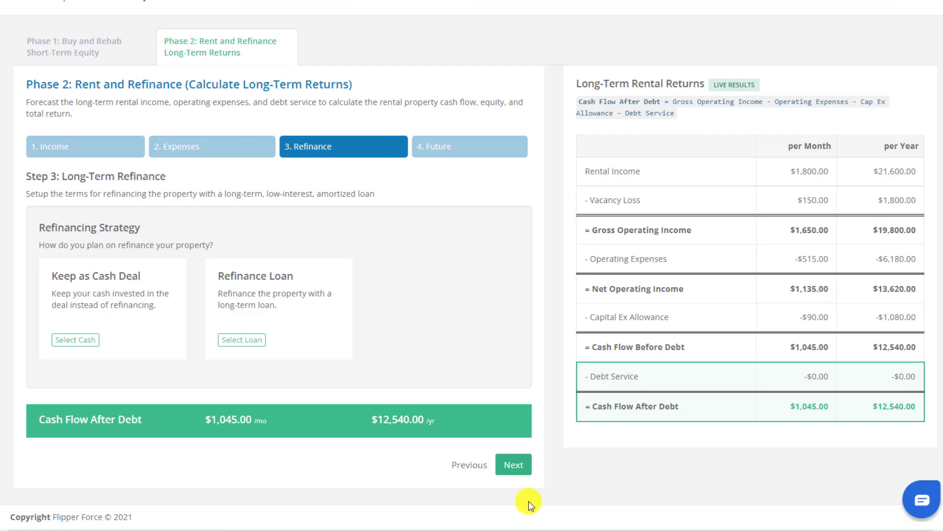
Refinance with a long-term loan at 70% of ARV ($210,000)
left_click(243, 341)
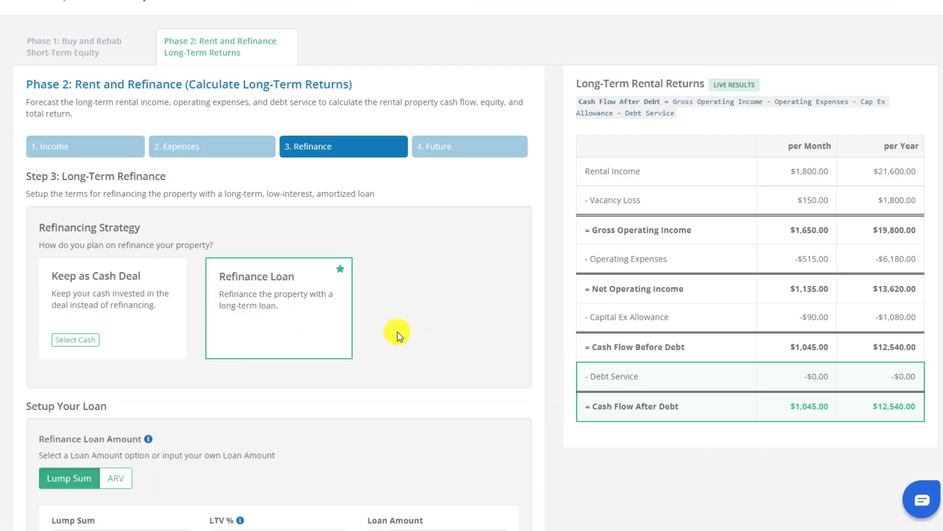
scroll(397, 334, "down", 6)
left_click(113, 160)
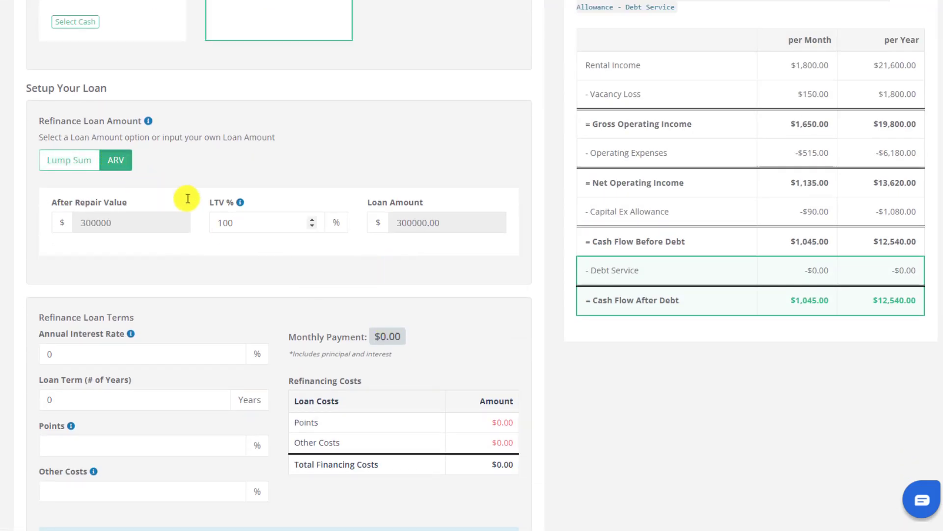
left_click(236, 219)
double_click(236, 219)
type("70")
left_click(258, 252)
Set the refinance loan to 4% interest, a 30-year term and 2 points
left_click_drag(78, 352, 27, 352)
type("4")
left_click(81, 401)
type("30")
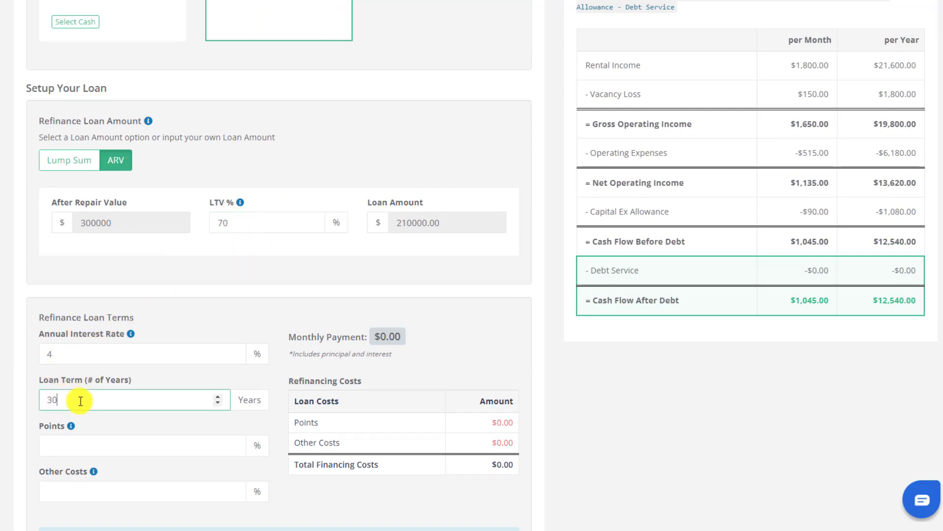
left_click(111, 444)
type("2")
scroll(295, 432, "down", 4)
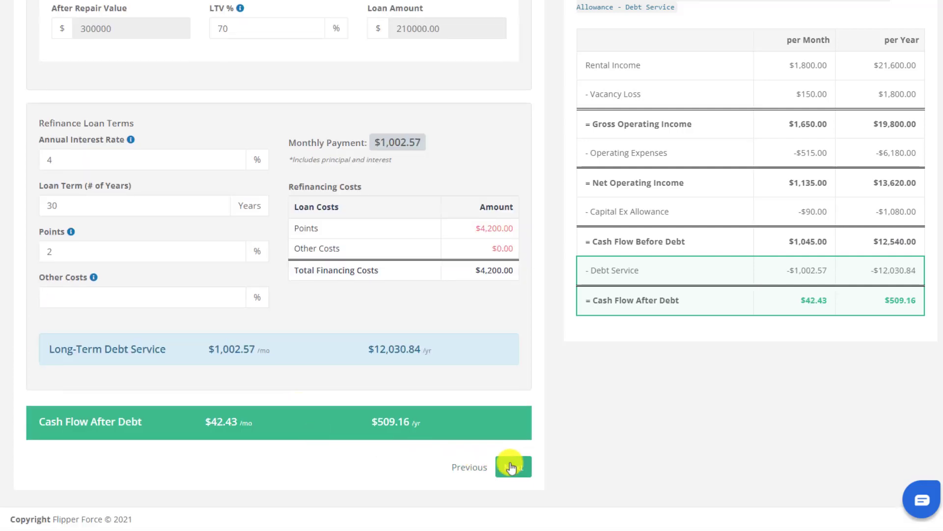
left_click(498, 459)
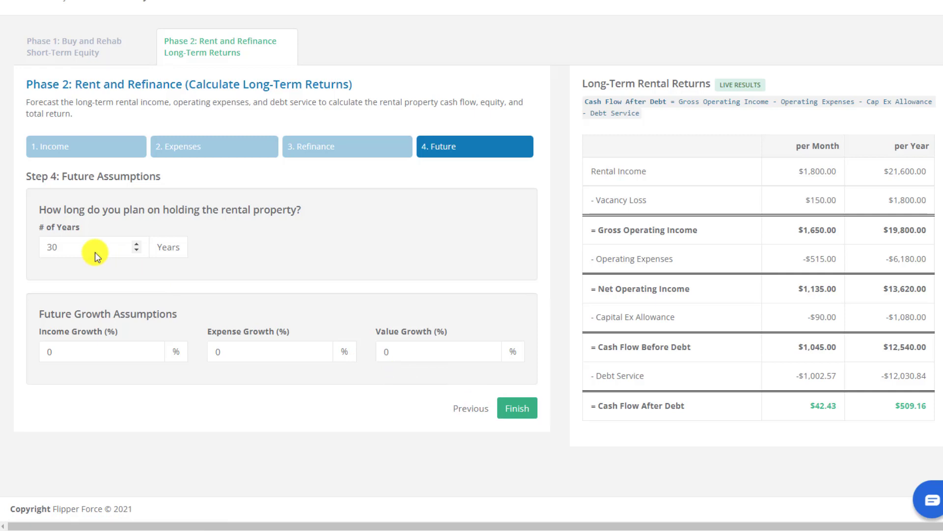
Set income growth 2%, expense growth 2% and value growth 3%, then finish
double_click(78, 349)
type("2")
key("Tab")
type("2")
key("Tab")
type("3")
left_click(387, 389)
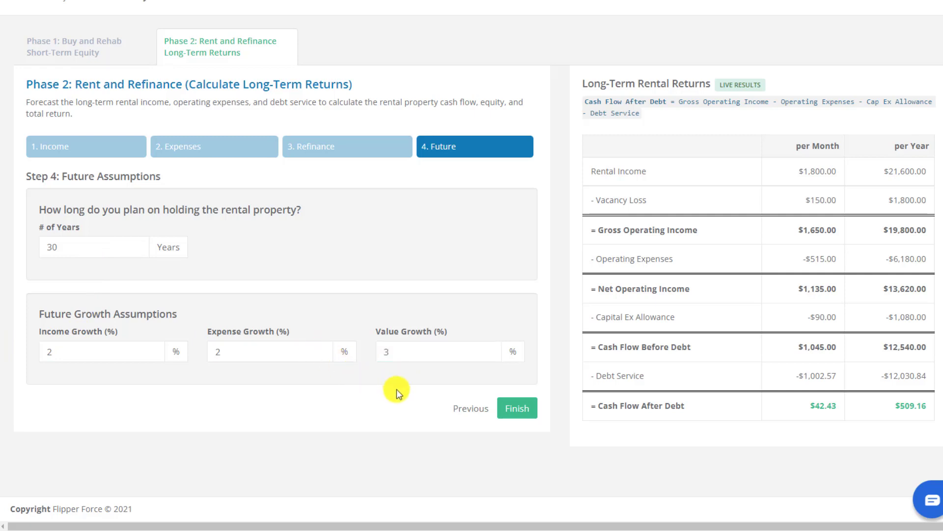
left_click(534, 410)
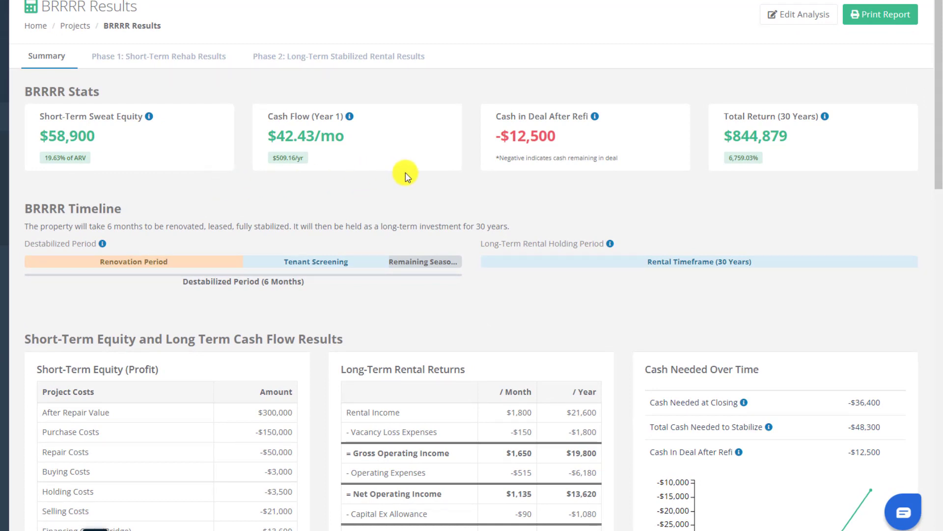
Scroll through the results summary's stats, timeline and cash-needed chart
scroll(240, 192, "down", 4)
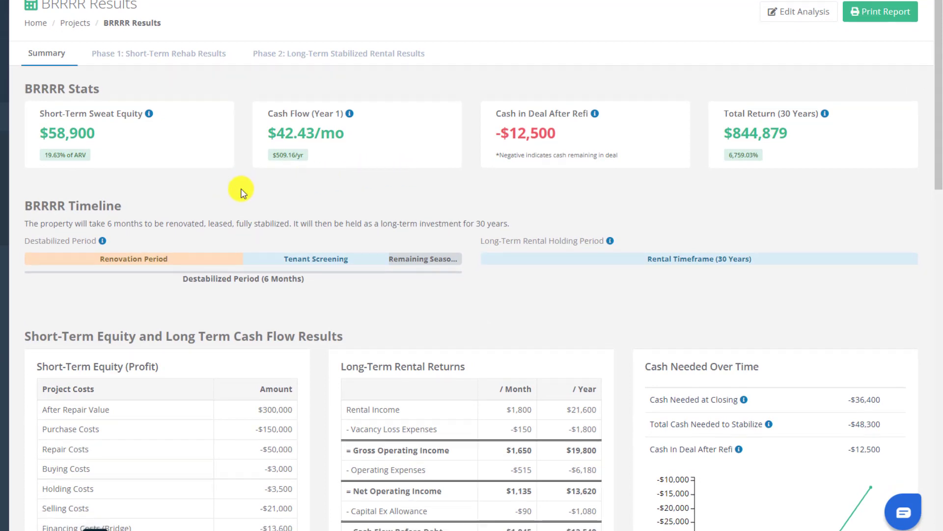
scroll(240, 191, "down", 3)
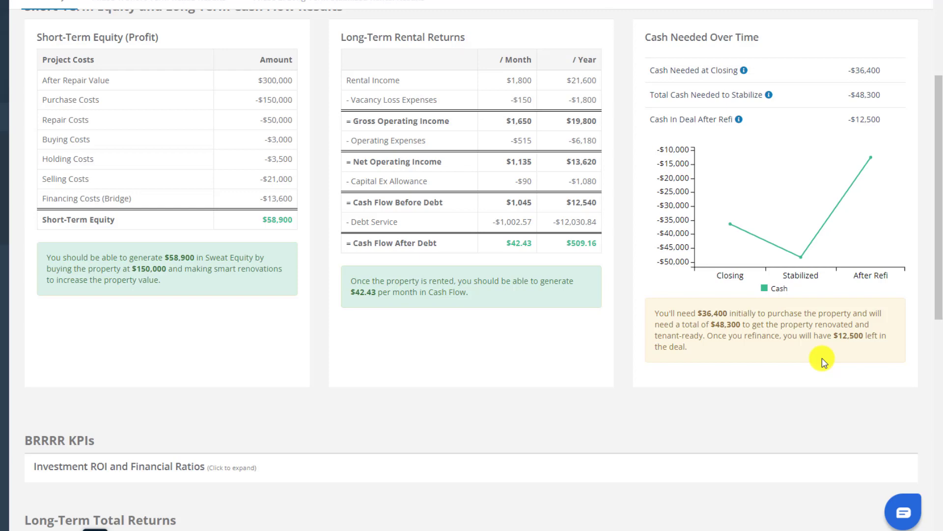
Expand the Total Return Over-Time Table below the $844,879 30-year return chart
scroll(823, 361, "down", 10)
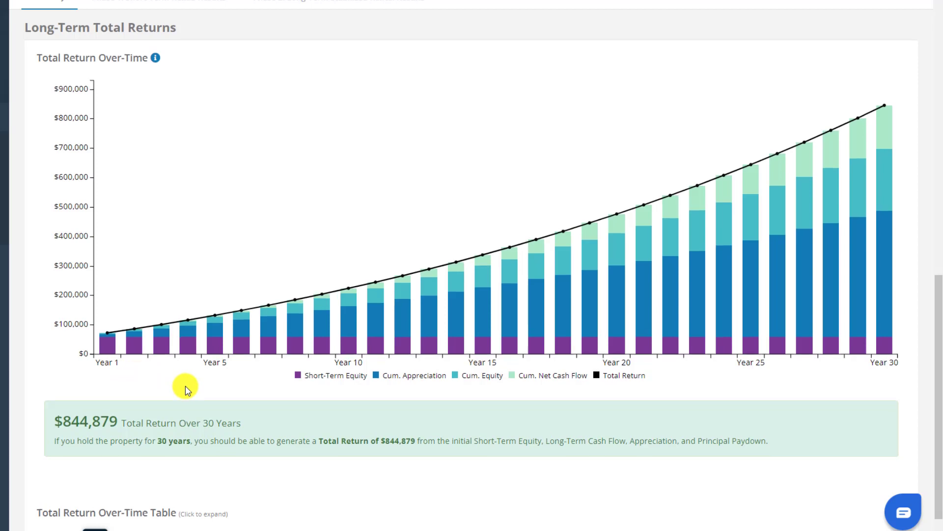
scroll(185, 388, "down", 1)
left_click(150, 481)
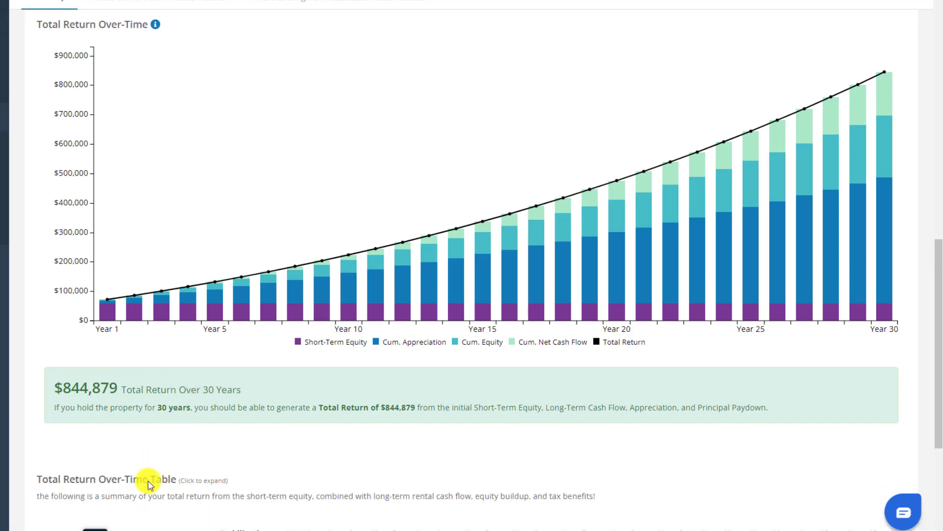
scroll(150, 484, "down", 5)
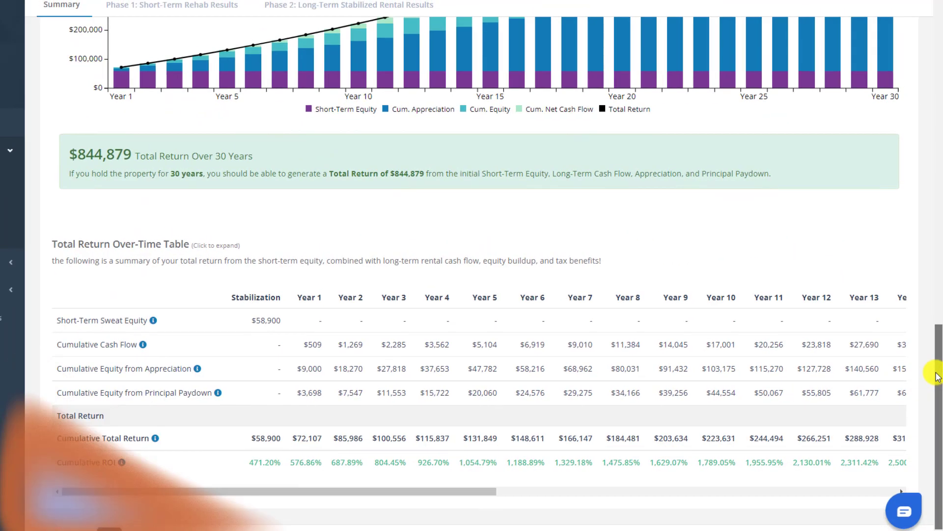
left_click_drag(931, 371, 921, 76)
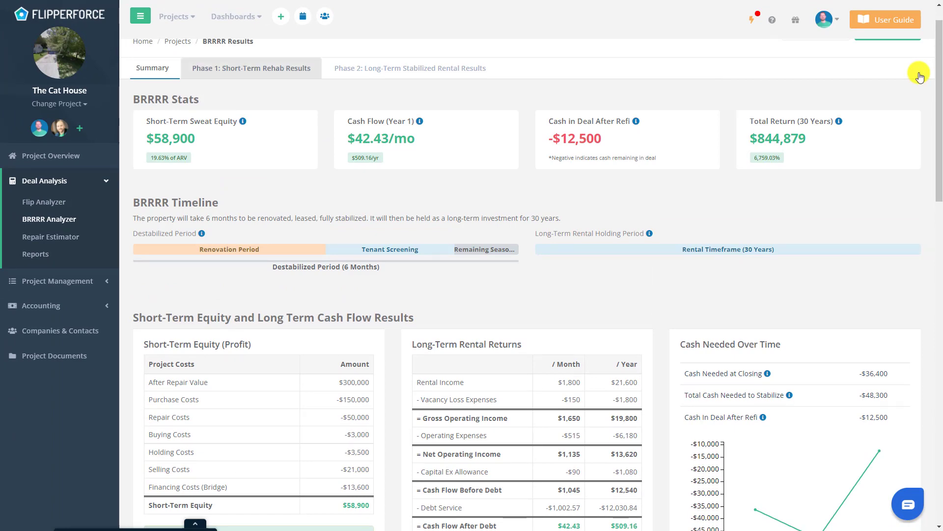
Review the Phase 1 short-term rehab results and its Capital to Stabilize breakdown
left_click(289, 69)
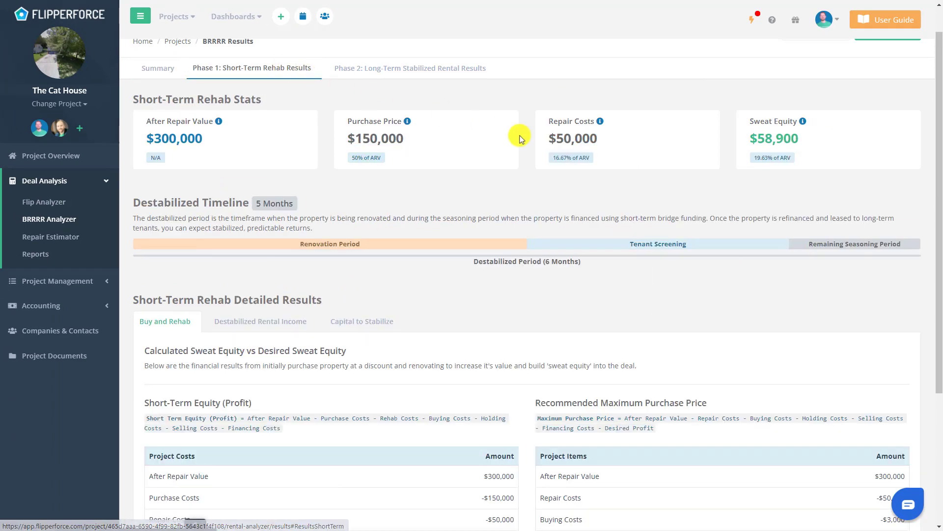
scroll(606, 160, "down", 3)
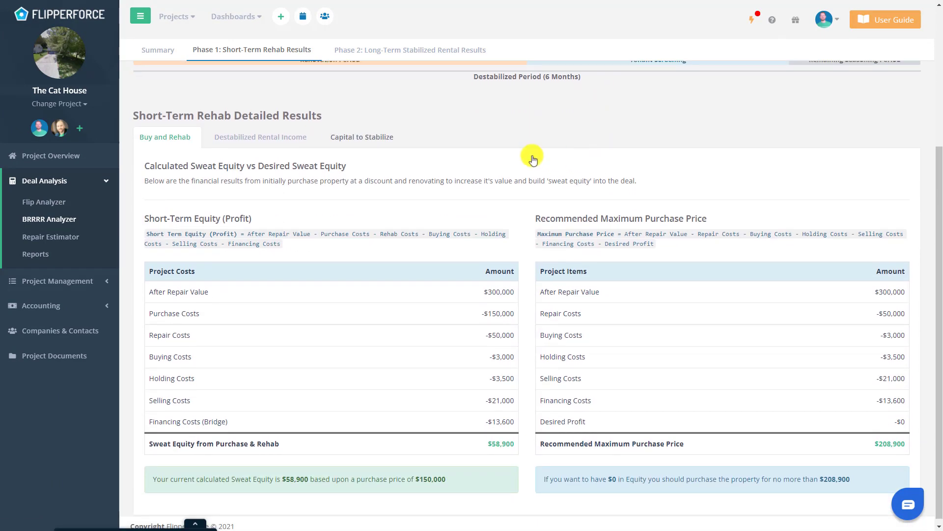
left_click(367, 139)
scroll(581, 212, "down", 9)
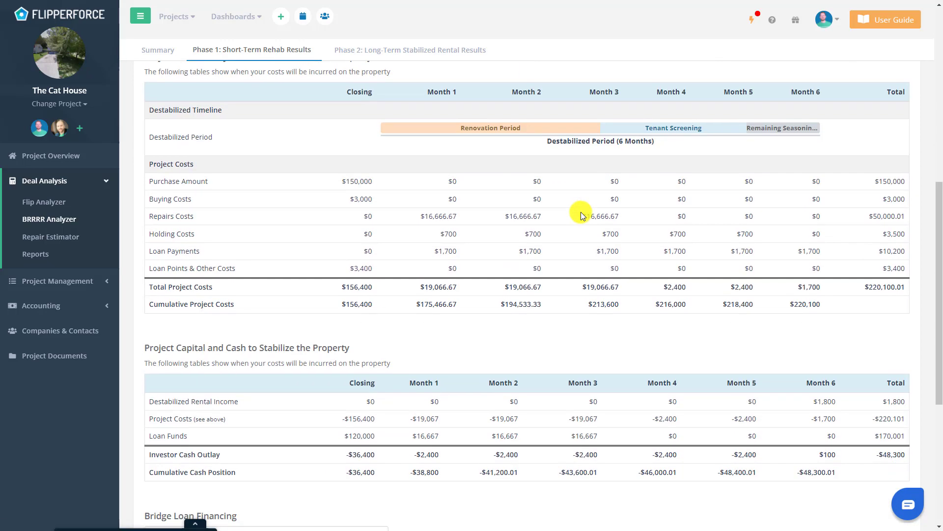
scroll(581, 211, "up", 13)
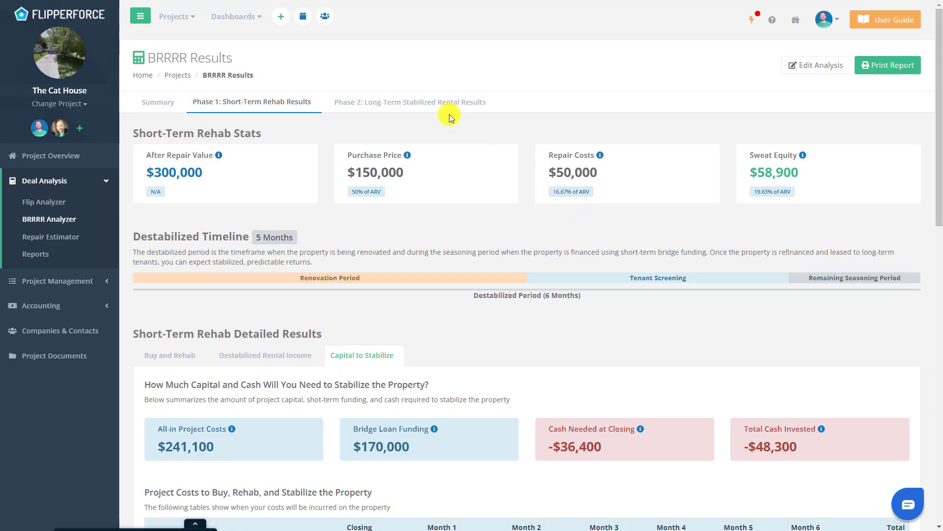
Show Phase 2 long-term rental results: $71,598 year-one equity buildup, $72,107 total return
left_click(437, 104)
scroll(487, 212, "down", 13)
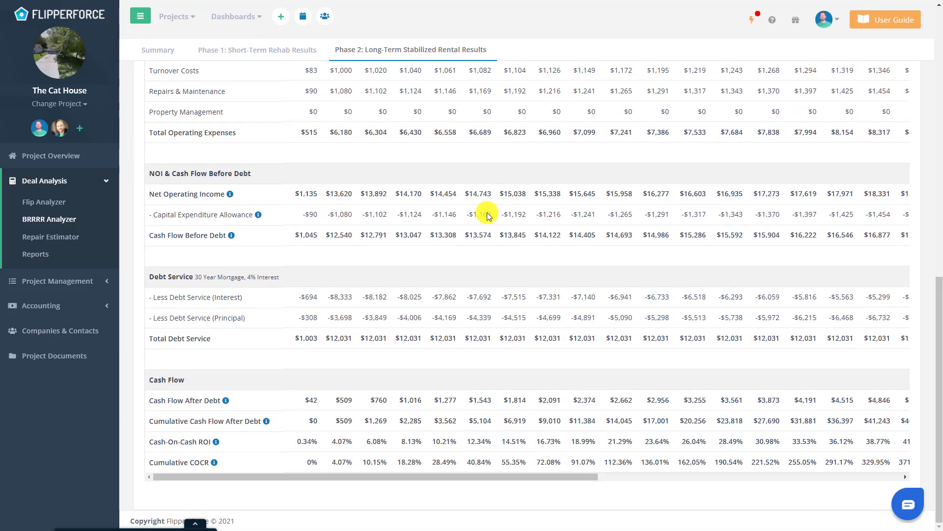
scroll(487, 215, "up", 13)
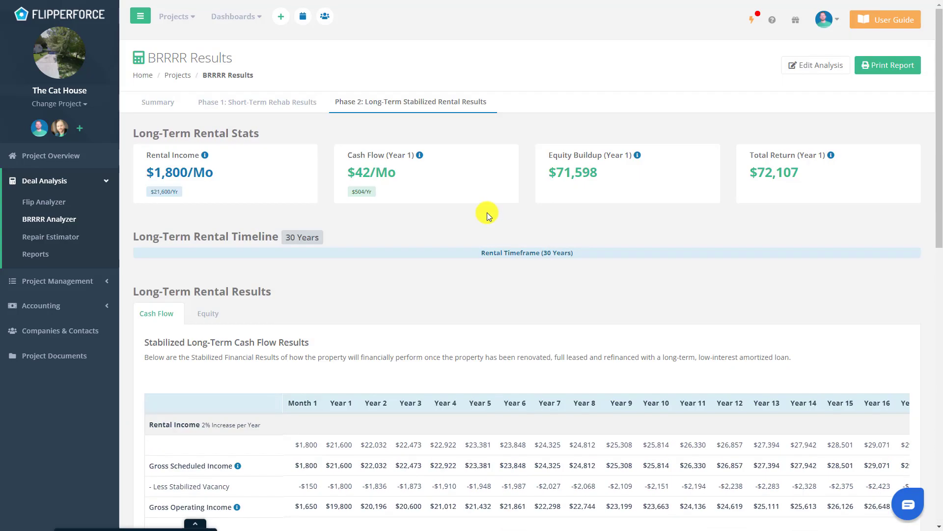
Preview the BRRRR Investment Packet's Rental Investment Report from cover to photos and back
left_click(866, 74)
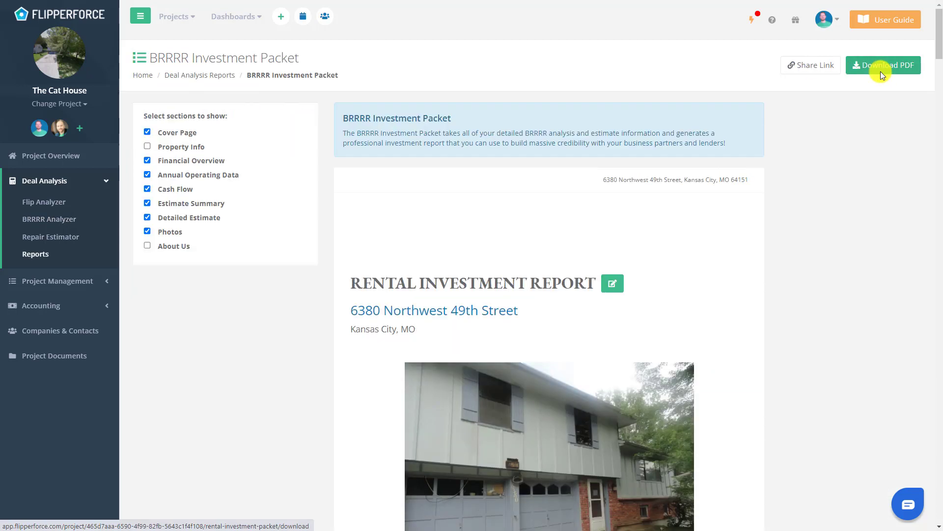
scroll(937, 78, "down", 3)
left_click_drag(936, 79, 916, 525)
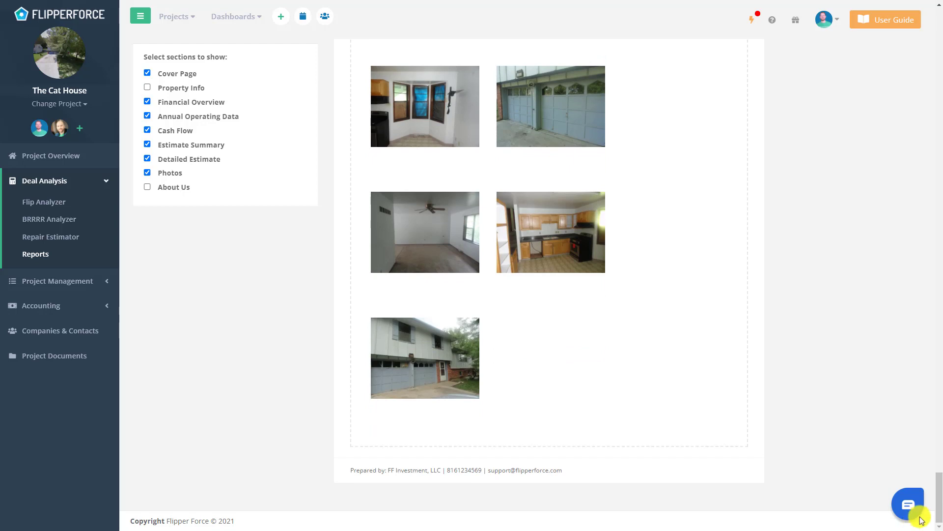
left_click_drag(938, 496, 936, 43)
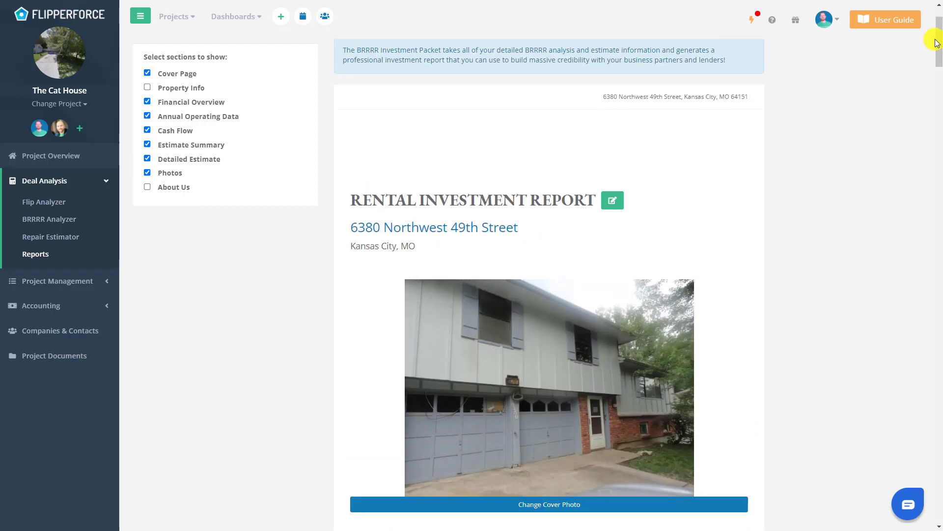